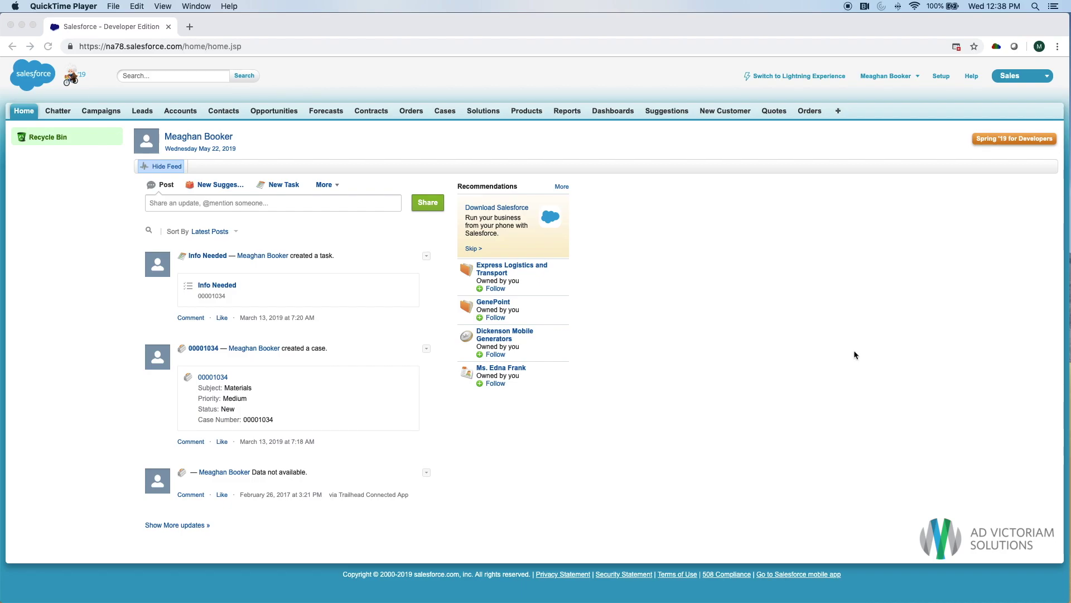
- Go to the Setup home page from the Salesforce Classic header
left_click(941, 76)
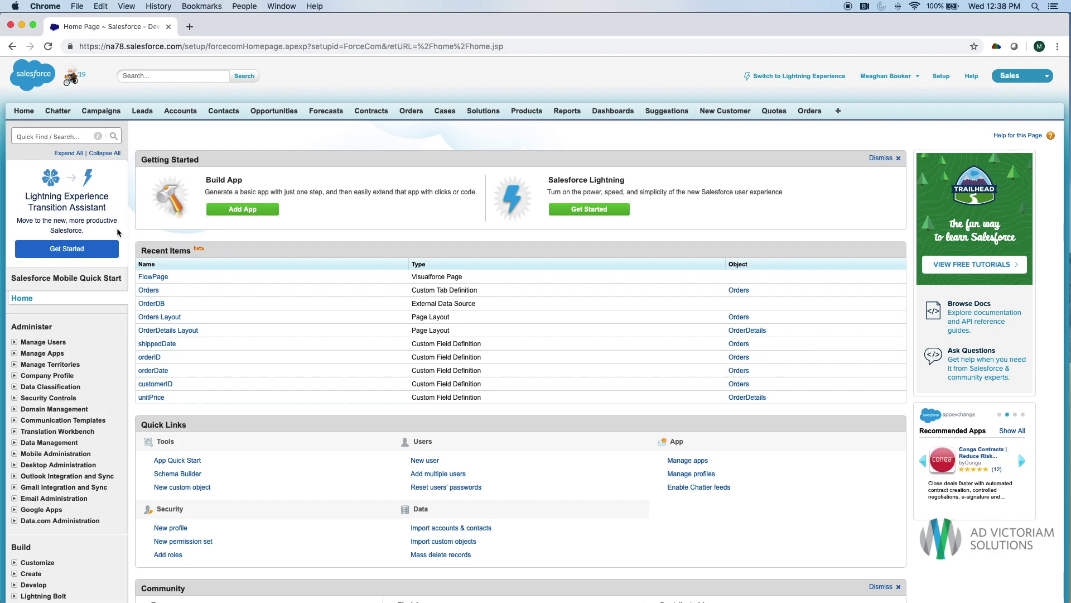
- Launch the Lightning Experience Transition Assistant from the Setup sidebar
left_click(68, 248)
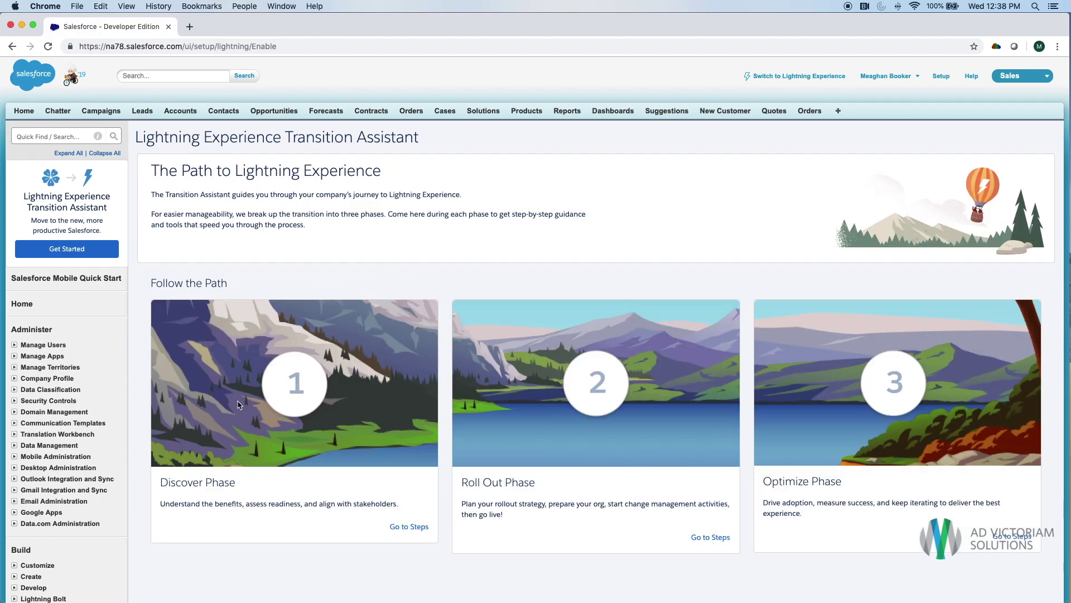
- In the Discover Phase steps, expand 'Evaluate Lightning Experience Benefits and Readiness' and launch Check Readiness
left_click(414, 528)
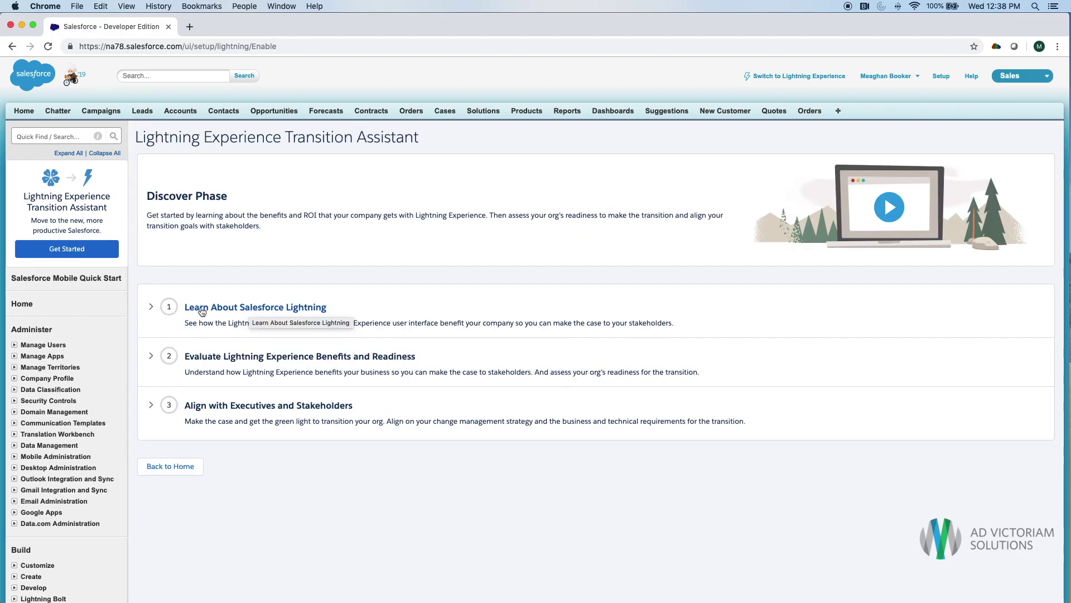
left_click(230, 357)
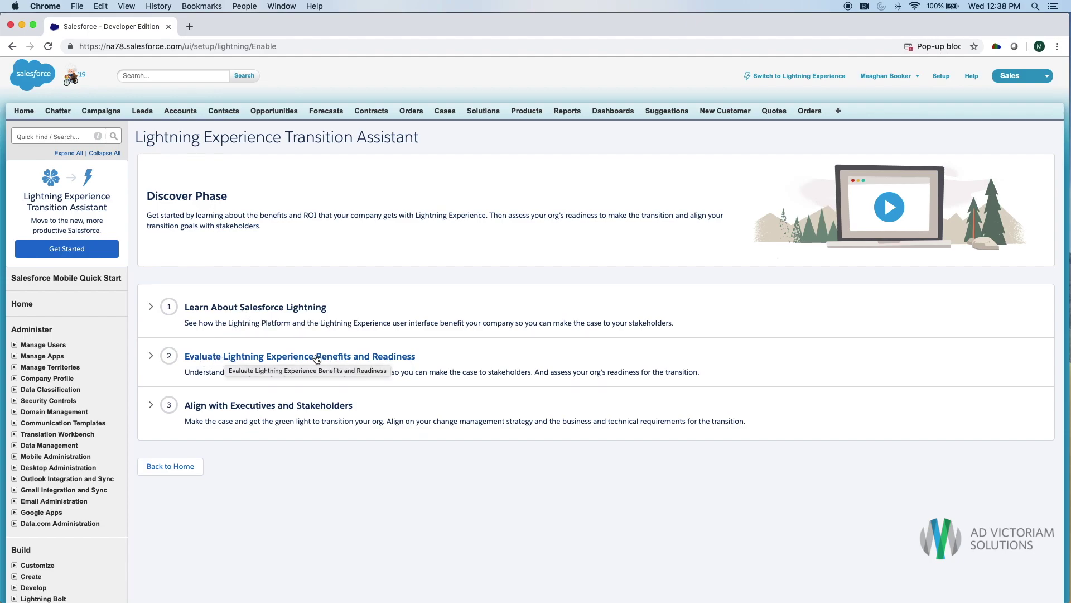
left_click(151, 357)
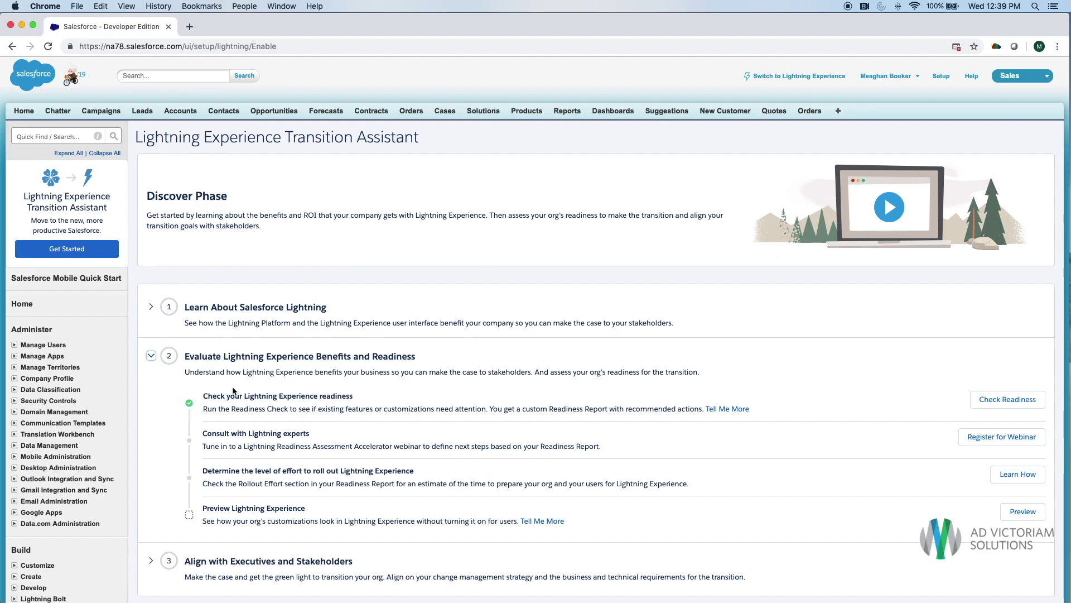
left_click(995, 402)
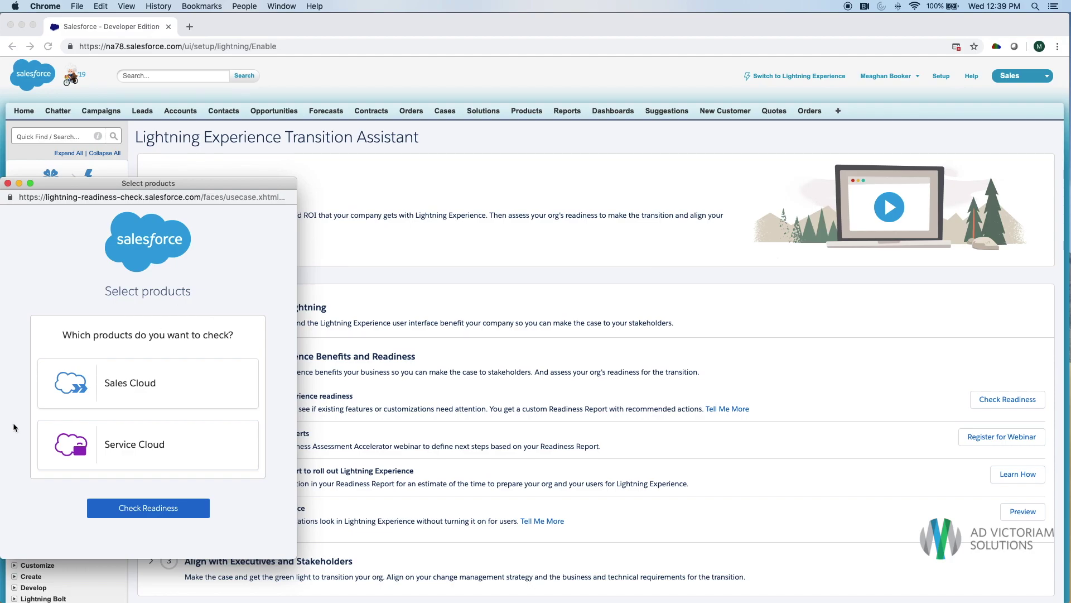
- Select Sales Cloud and Service Cloud and submit the readiness check
left_click(137, 384)
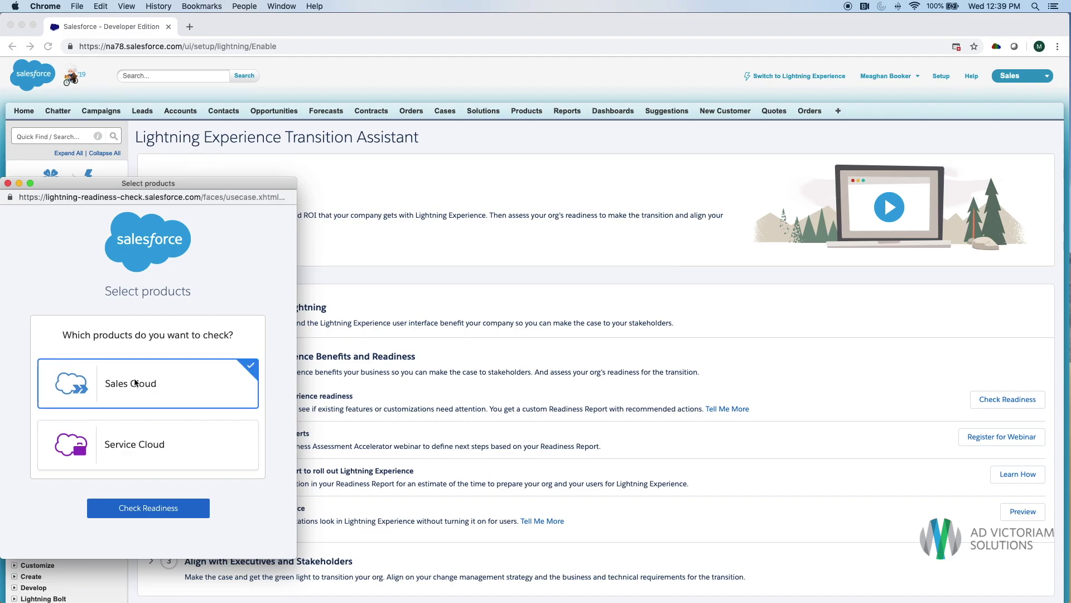
left_click(145, 441)
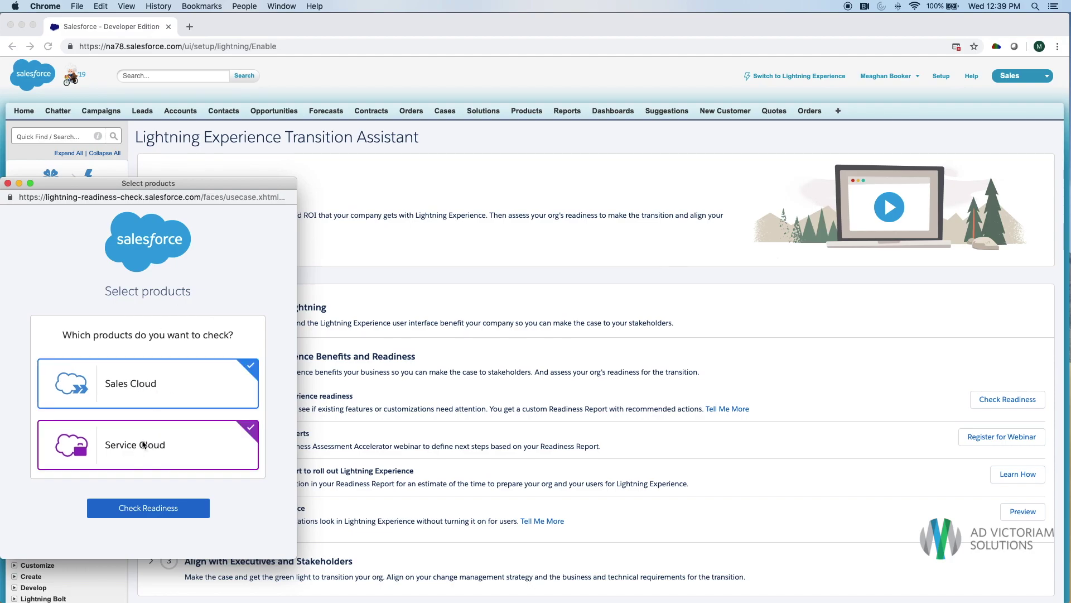
left_click(145, 508)
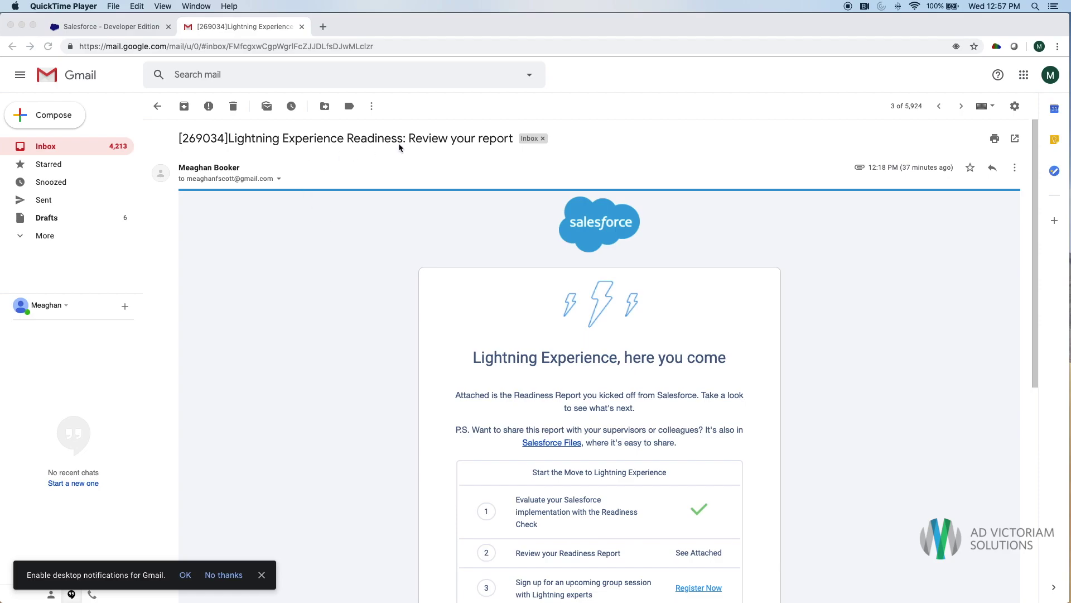
scroll(318, 268, "down", 5)
scroll(318, 267, "down", 5)
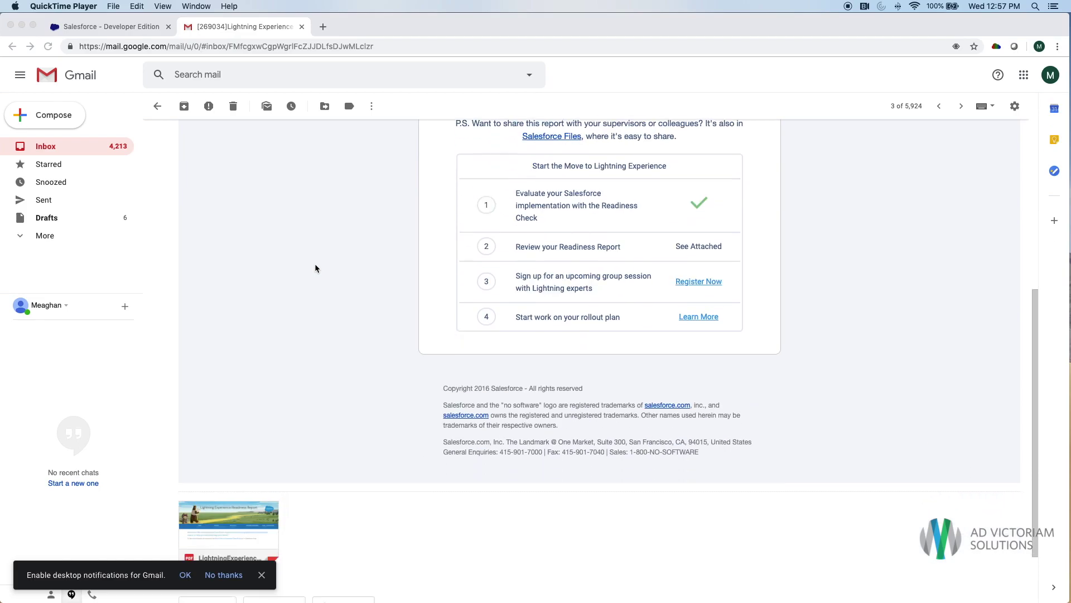
scroll(318, 268, "down", 3)
left_click(228, 435)
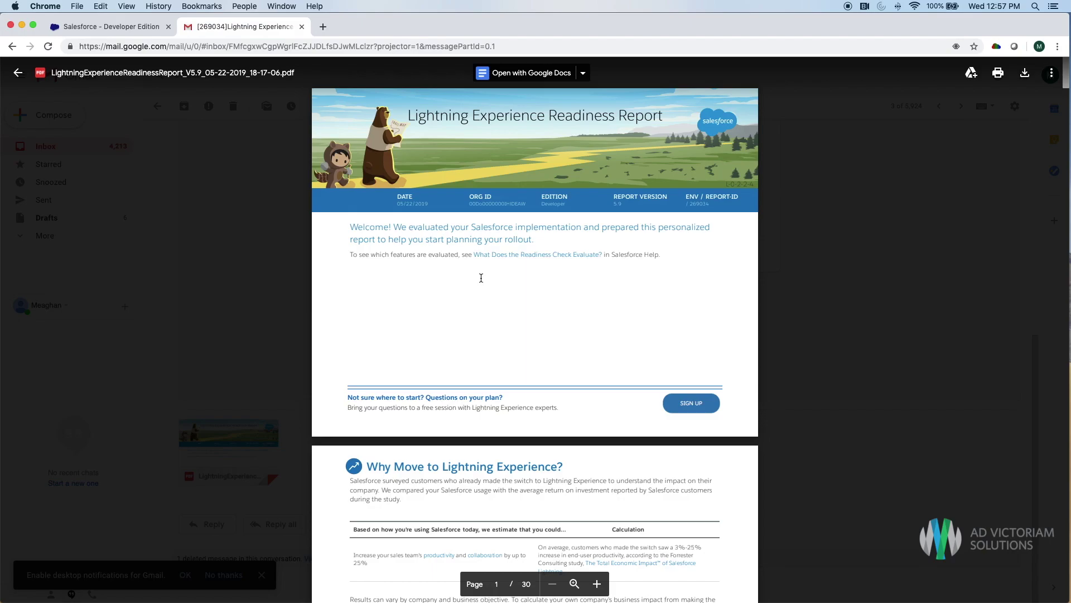
scroll(481, 278, "down", 5)
scroll(481, 277, "down", 5)
scroll(481, 278, "down", 3)
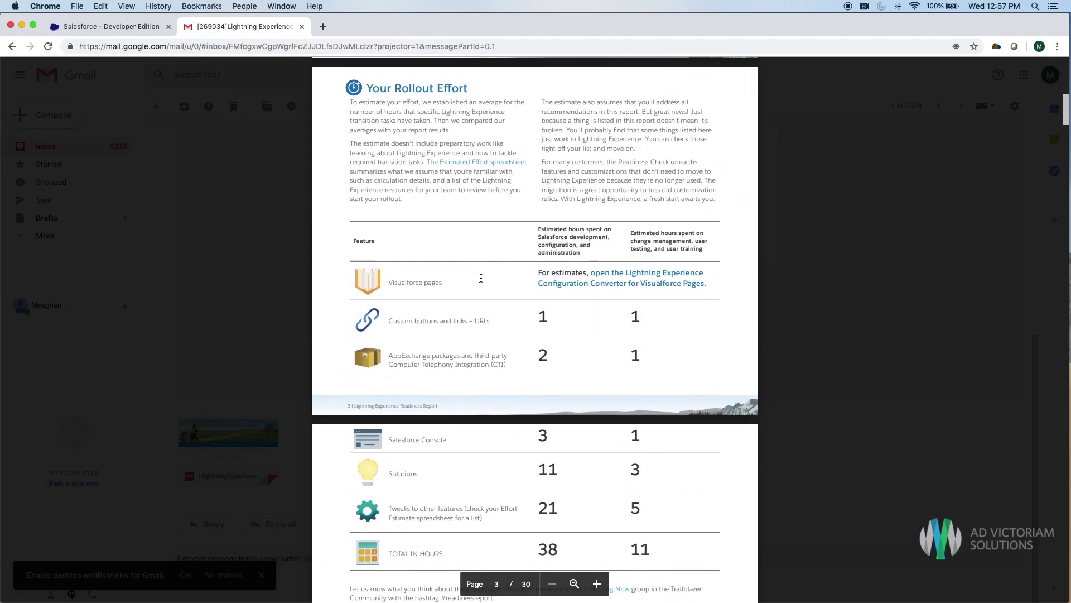
scroll(481, 278, "down", 3)
scroll(545, 176, "down", 2)
scroll(495, 322, "down", 3)
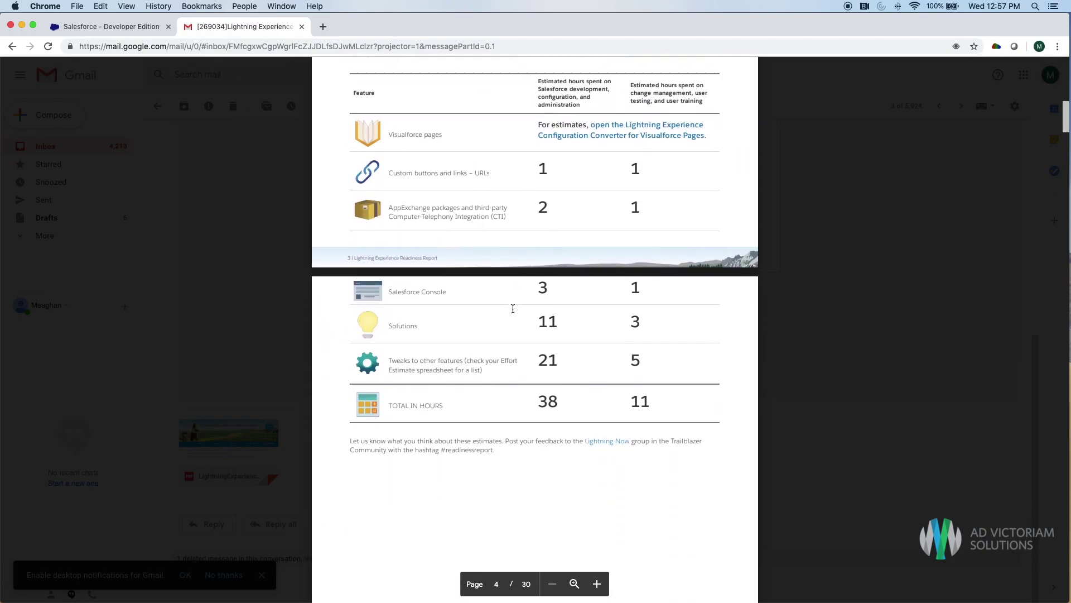
scroll(511, 310, "down", 4)
scroll(511, 310, "down", 5)
scroll(513, 311, "down", 6)
scroll(512, 310, "down", 5)
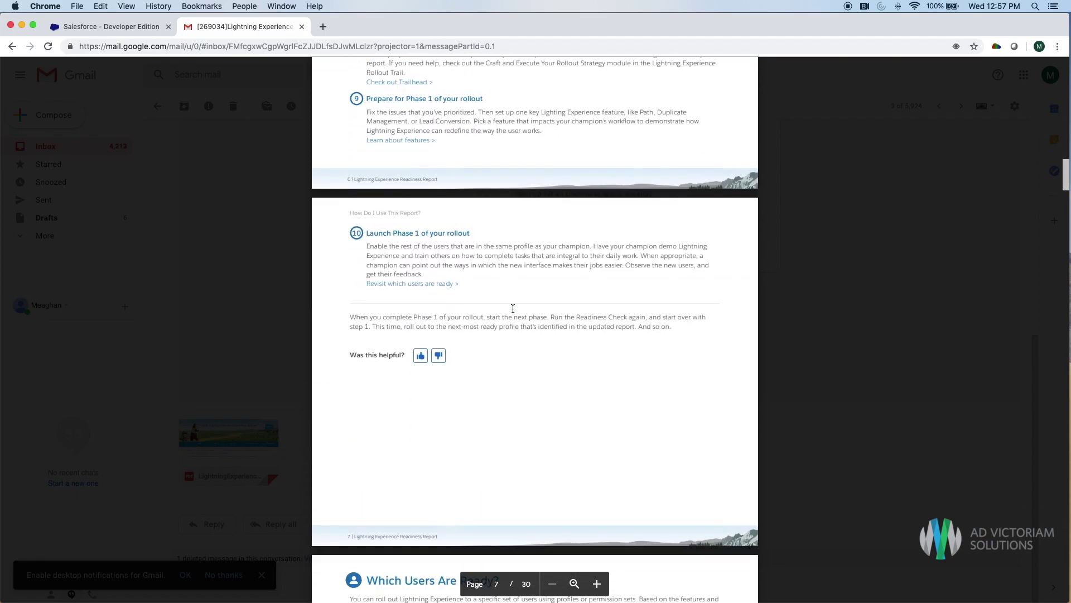
scroll(513, 310, "down", 5)
scroll(513, 310, "down", 5)
scroll(513, 309, "down", 5)
scroll(512, 309, "down", 3)
scroll(513, 310, "up", 3)
scroll(513, 310, "up", 1)
scroll(512, 311, "up", 2)
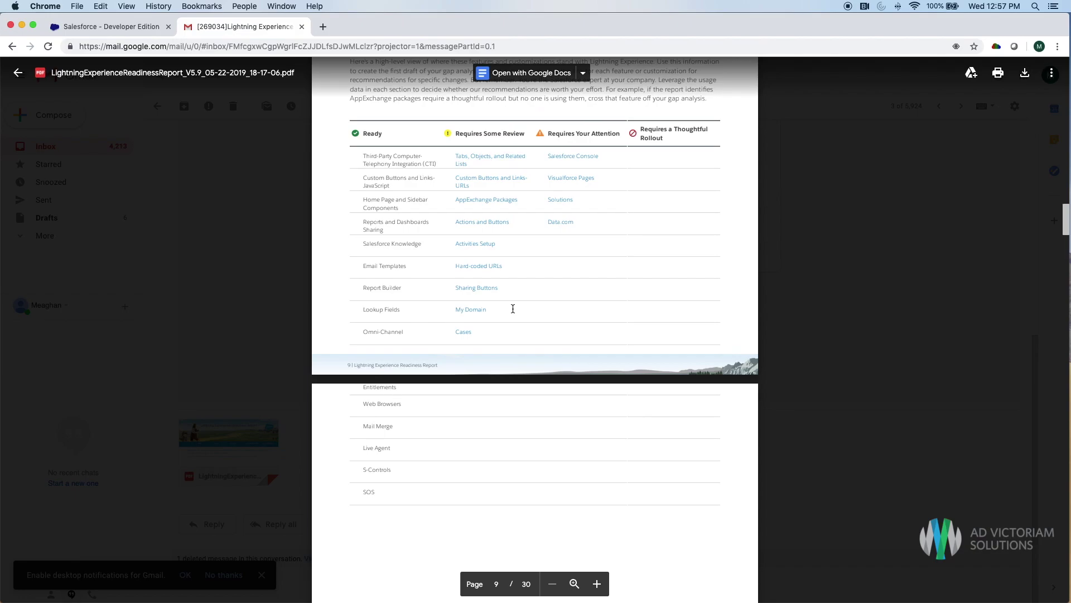
scroll(513, 310, "down", 3)
scroll(512, 310, "down", 5)
scroll(512, 310, "down", 4)
scroll(512, 309, "down", 4)
scroll(513, 310, "down", 5)
scroll(512, 310, "down", 5)
scroll(513, 310, "down", 3)
scroll(512, 310, "down", 3)
scroll(513, 310, "up", 4)
scroll(513, 310, "up", 5)
scroll(512, 310, "up", 10)
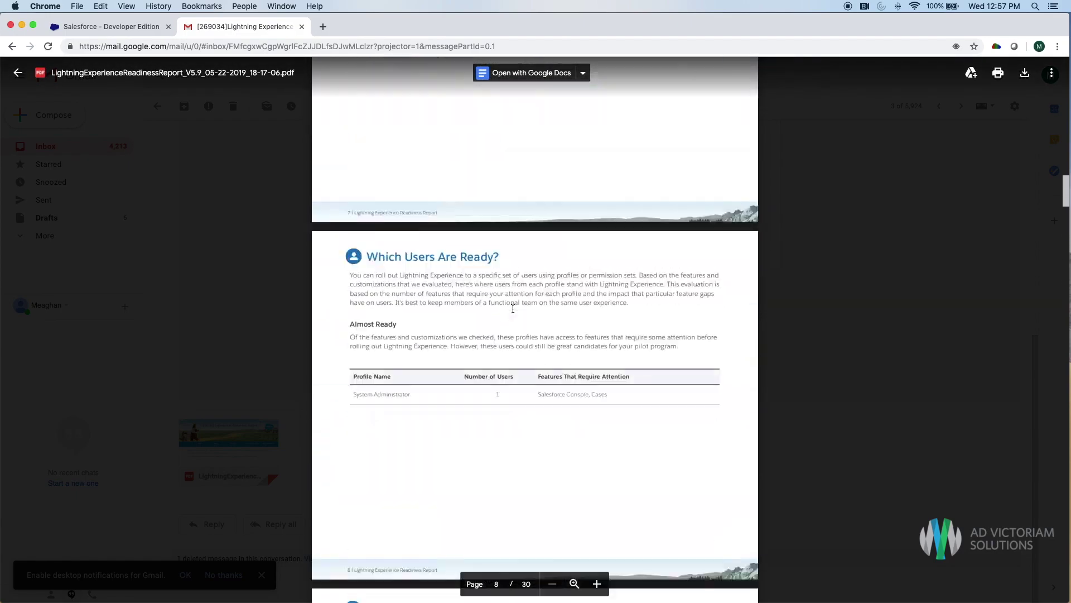
scroll(512, 310, "up", 10)
scroll(513, 310, "up", 10)
scroll(519, 308, "up", 5)
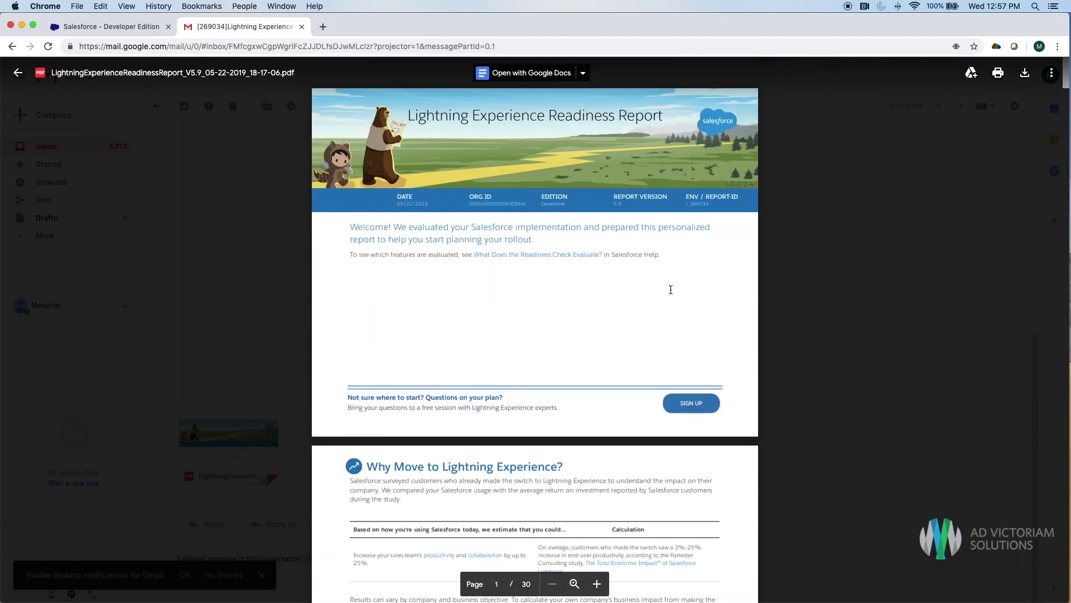